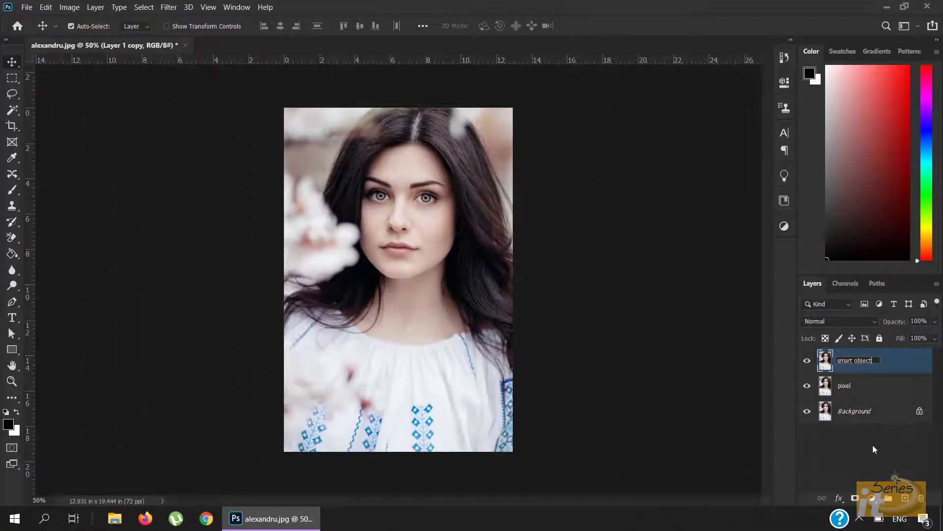
Commit the top layer's name as "smart object"
left_click(814, 395)
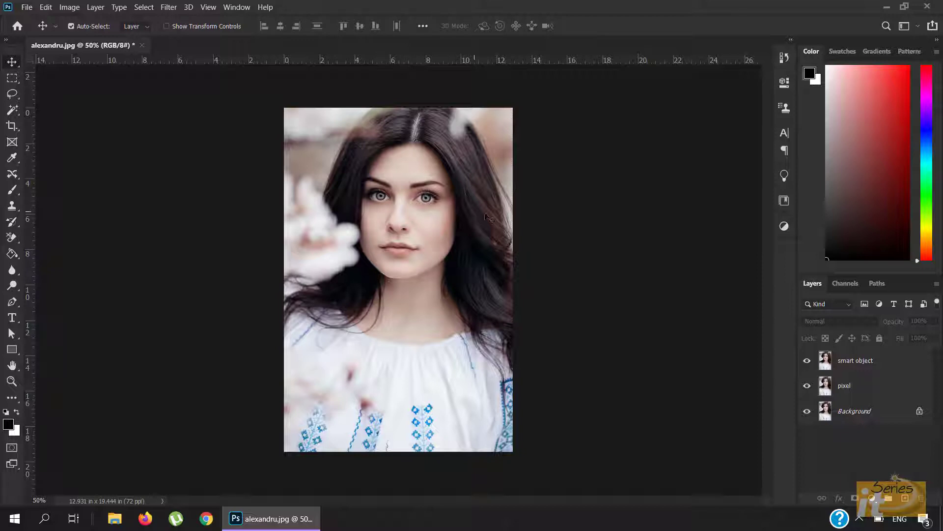
Extend the canvas to 200 percent width, keeping the height, with the anchor at the middle left so the space is added on the right
left_click(896, 418)
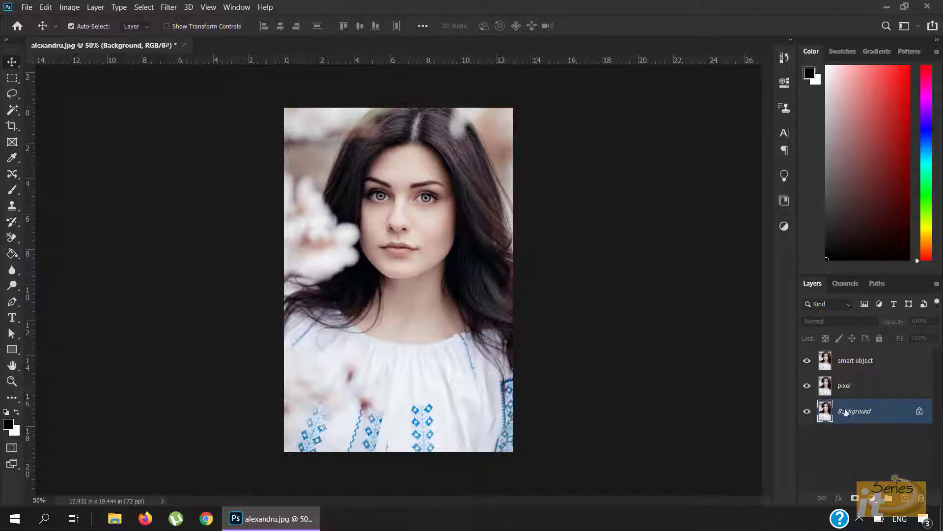
left_click(73, 8)
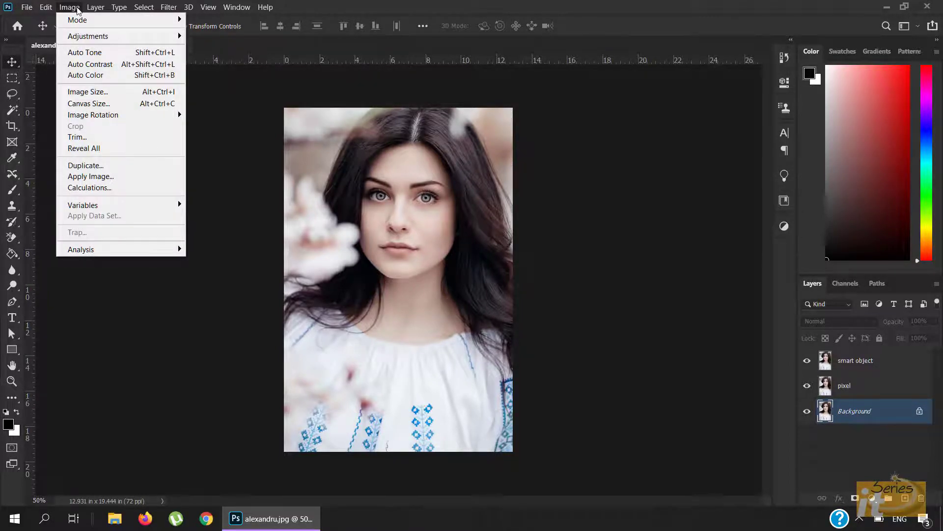
left_click(98, 105)
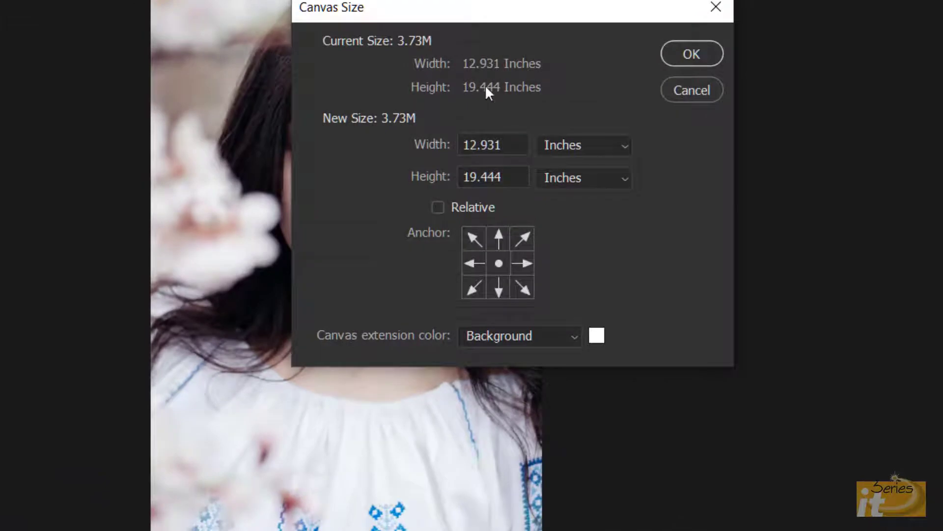
left_click(587, 150)
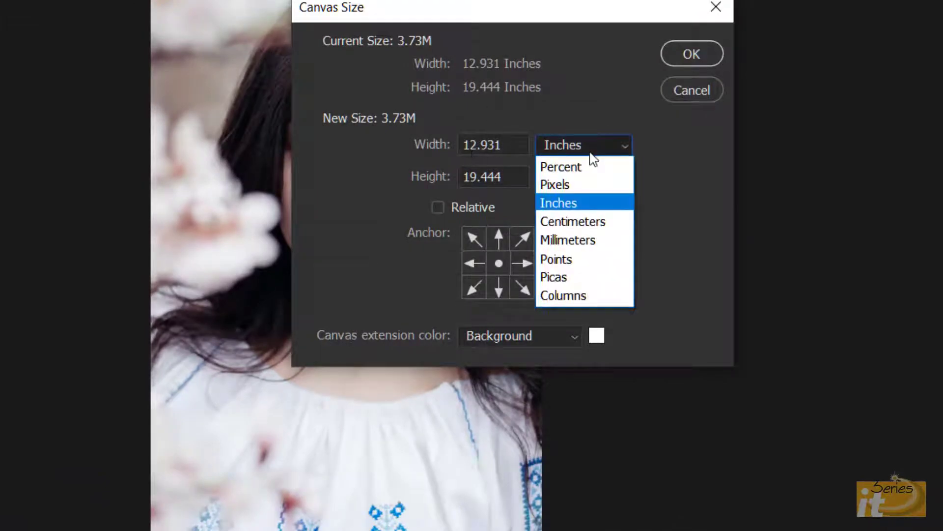
left_click(589, 167)
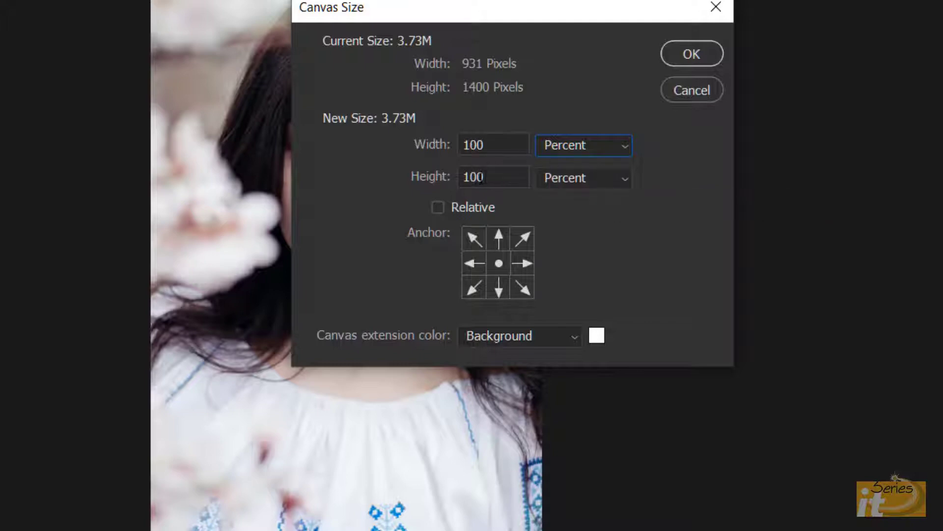
double_click(499, 143)
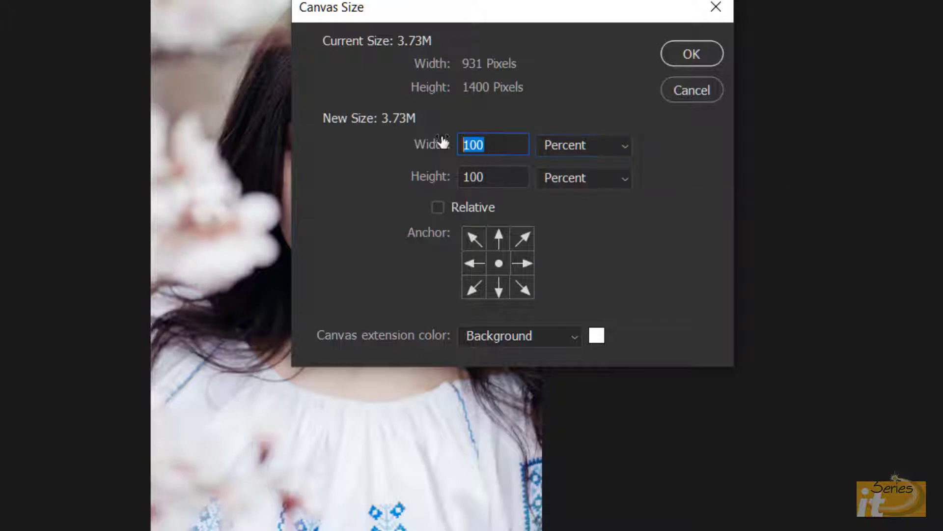
type("200")
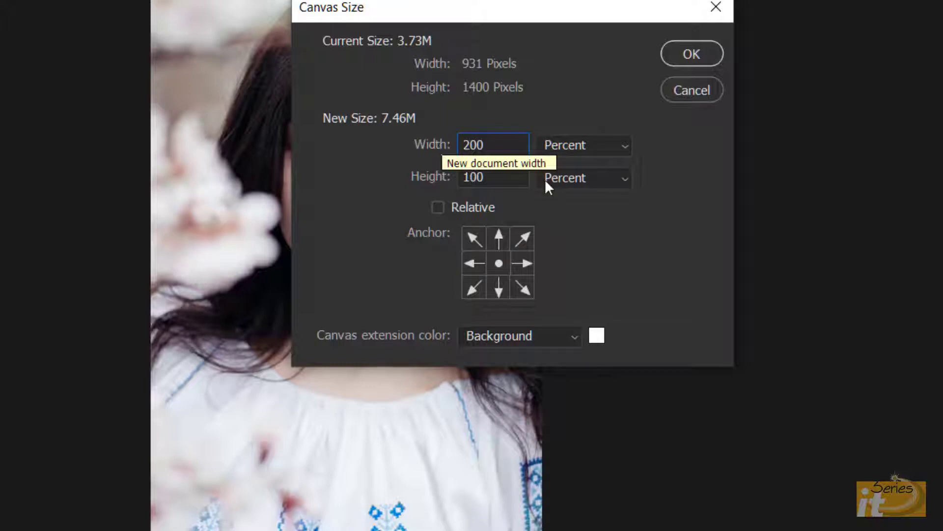
left_click(612, 217)
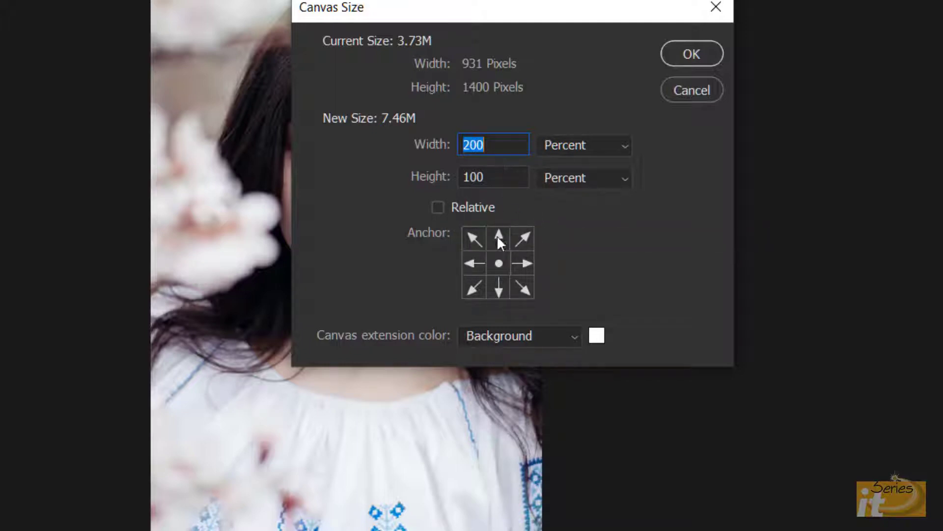
left_click(468, 264)
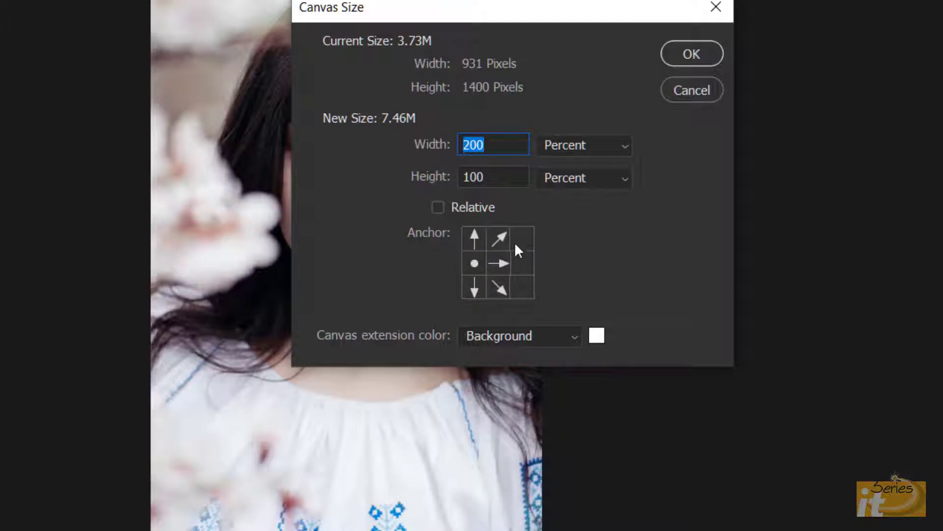
left_click(690, 54)
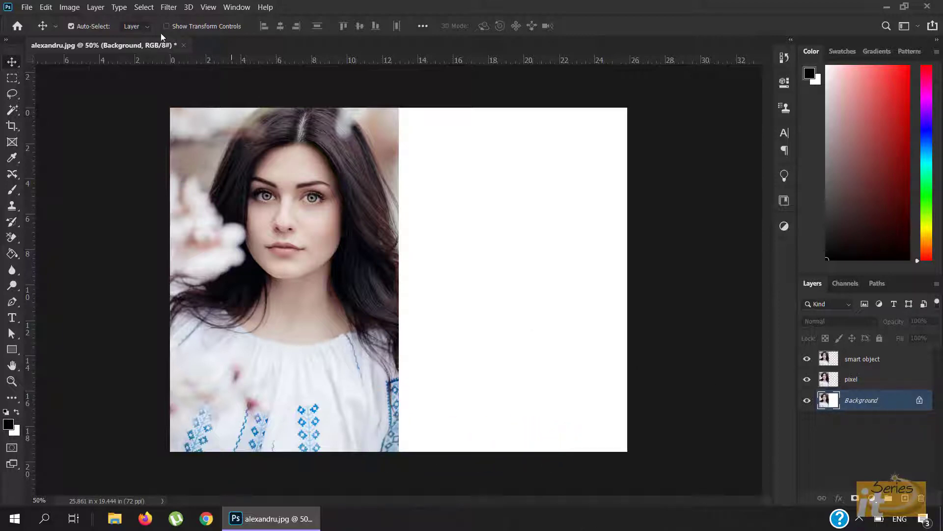
Fill the Background layer with solid white in Normal mode at 100% opacity
left_click(48, 8)
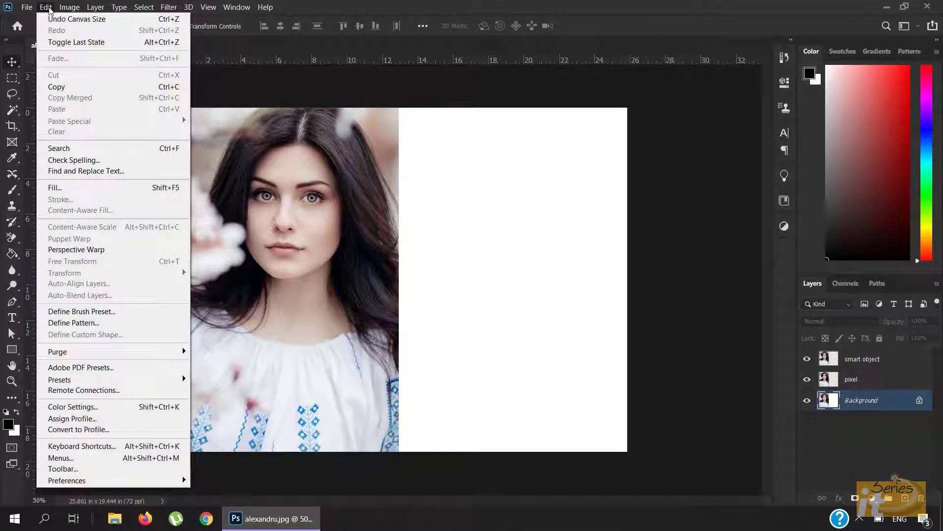
left_click(54, 187)
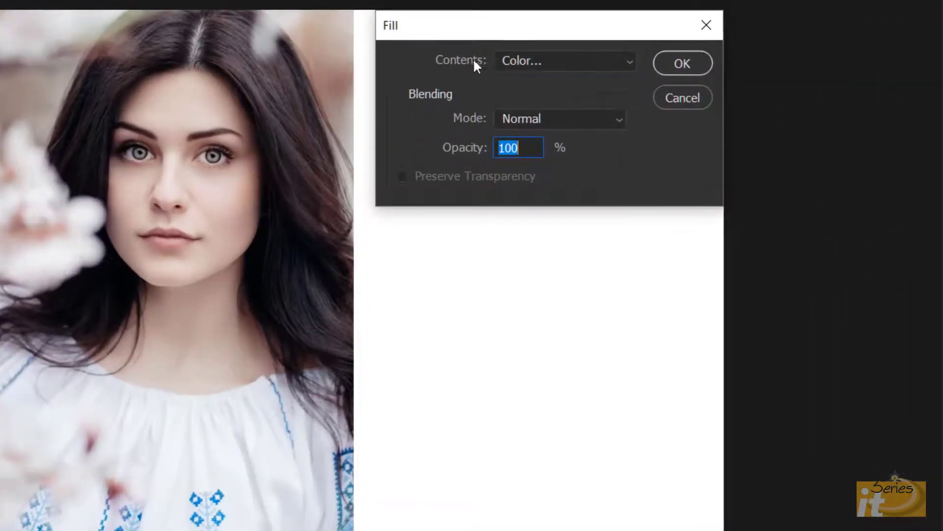
left_click(528, 111)
left_click(531, 116)
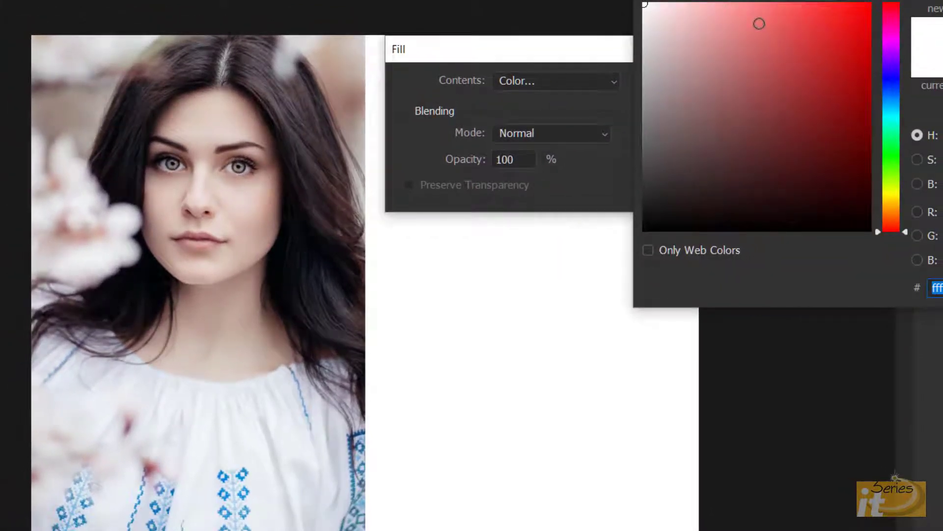
left_click(644, 4)
key("Return")
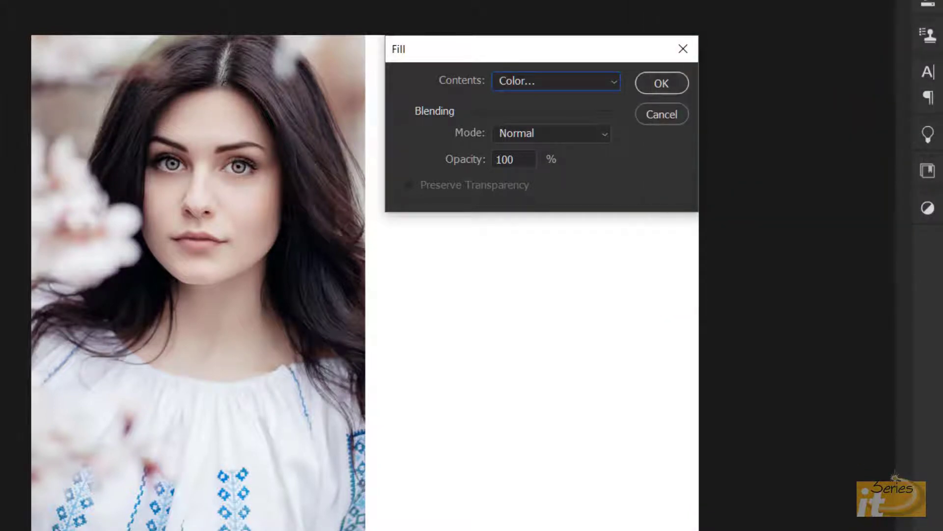
left_click(659, 84)
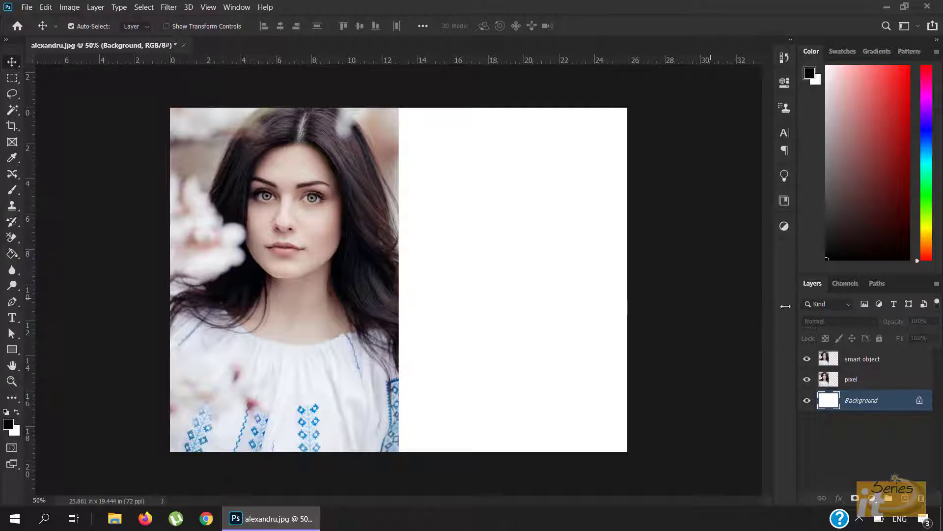
Move the "smart object" layer's portrait onto the empty right half of the canvas, beside the "pixel" layer's portrait
left_click(835, 383)
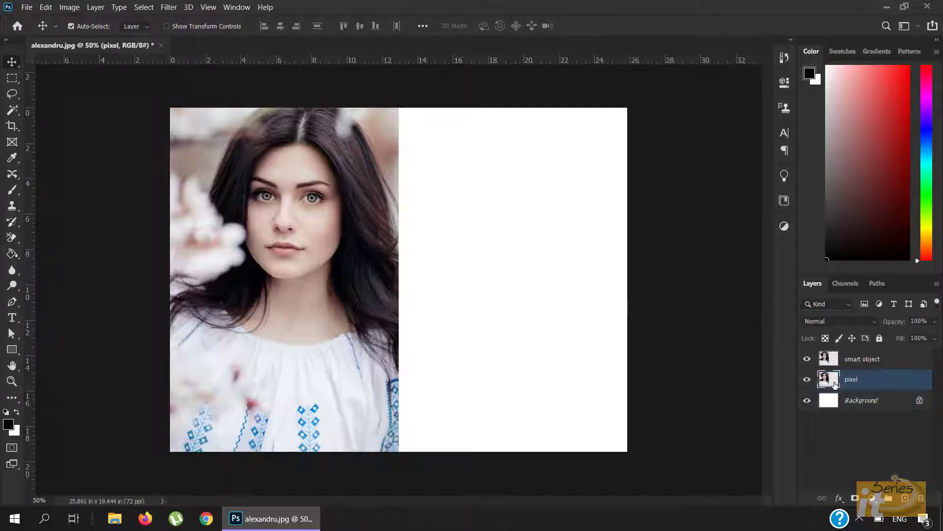
left_click_drag(320, 279, 545, 282)
left_click(321, 281)
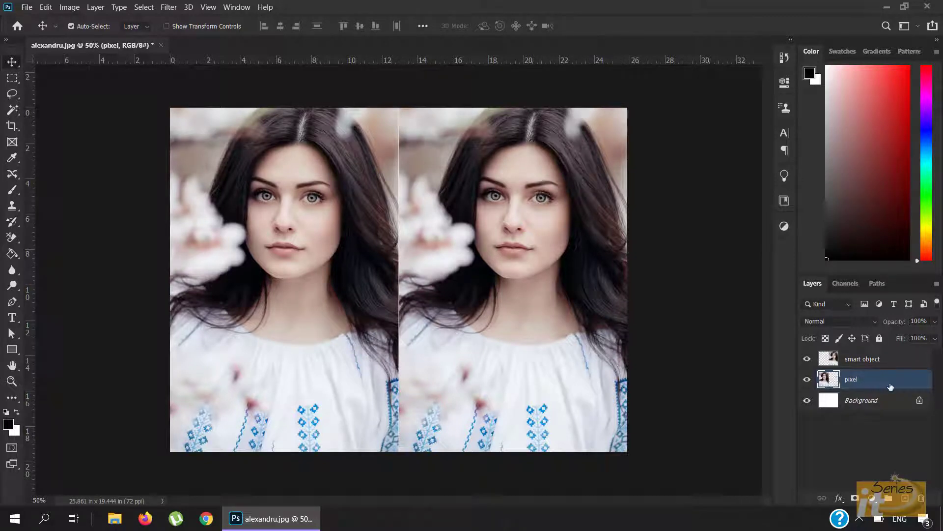
Convert the layer named "smart object" into a Smart Object
left_click(543, 274)
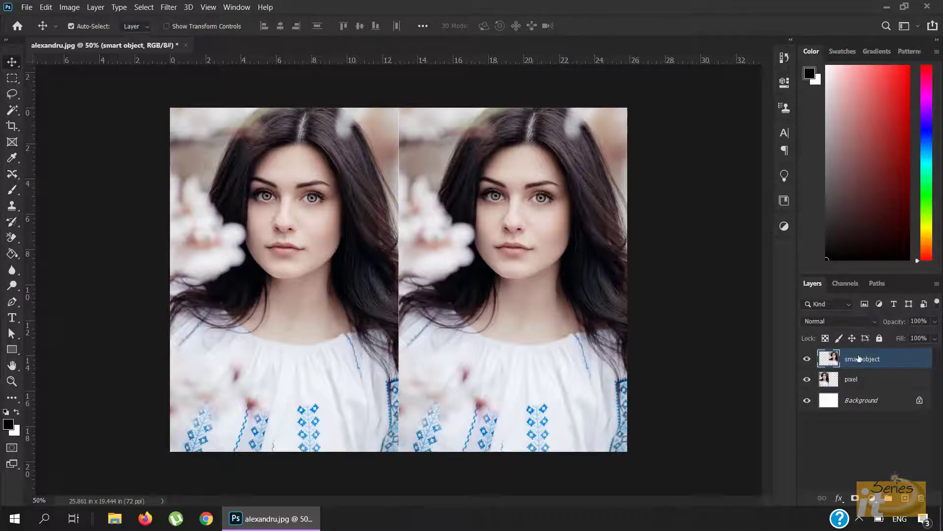
right_click(902, 363)
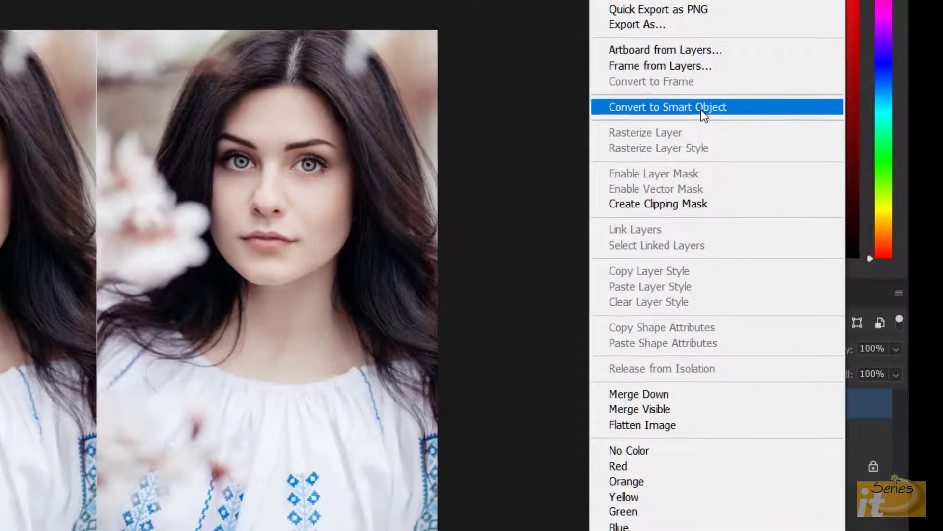
left_click(700, 105)
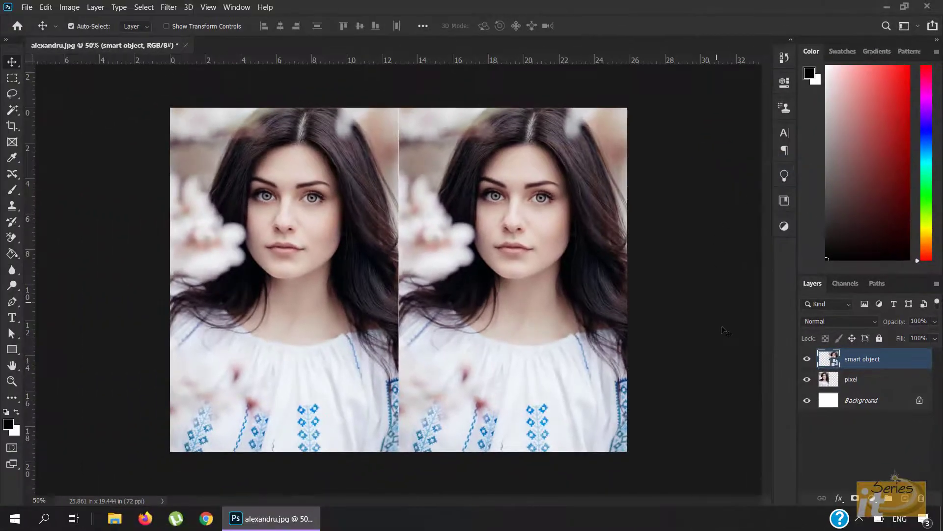
Scale the "pixel" layer proportionally down to 10% with Free Transform and apply it
left_click(323, 235)
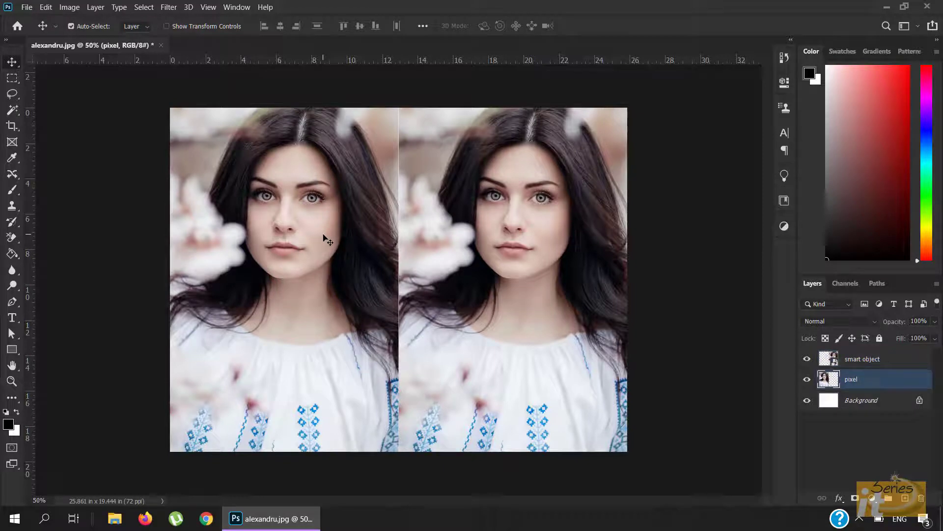
key("ctrl+t")
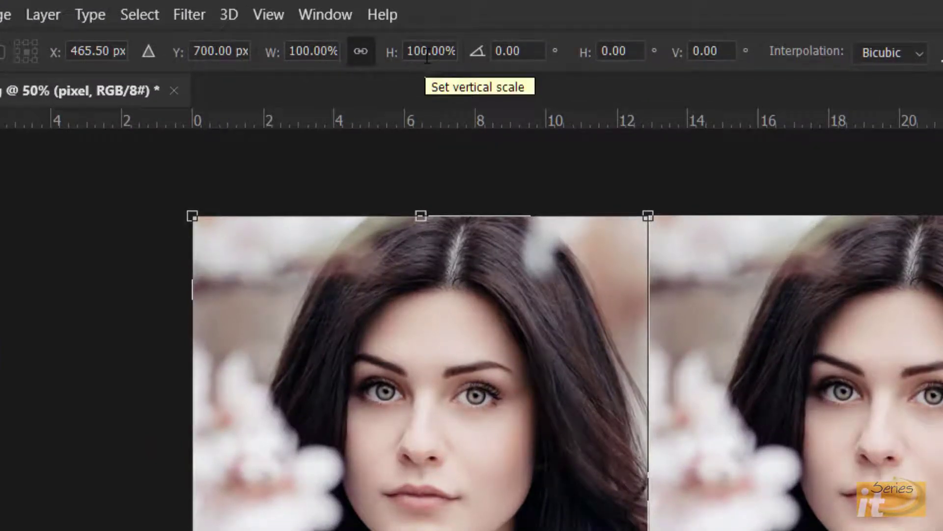
left_click(313, 51)
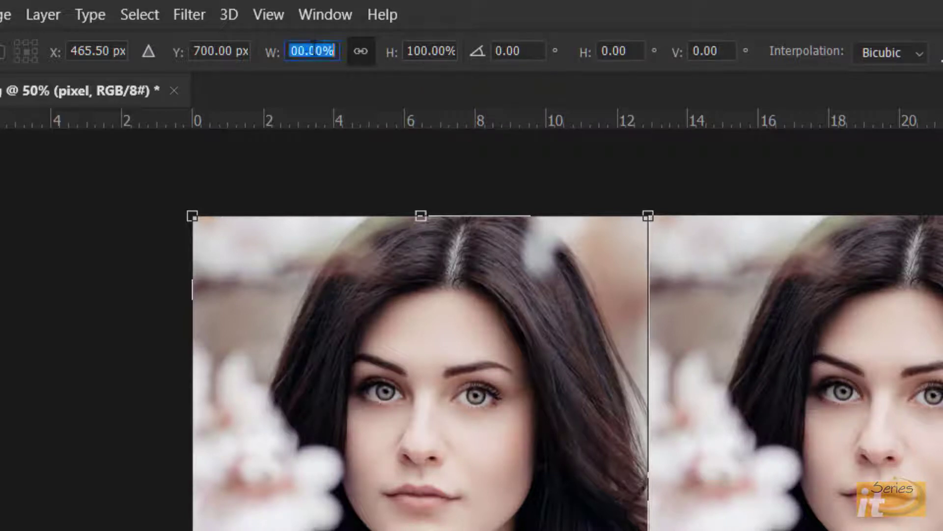
type("10")
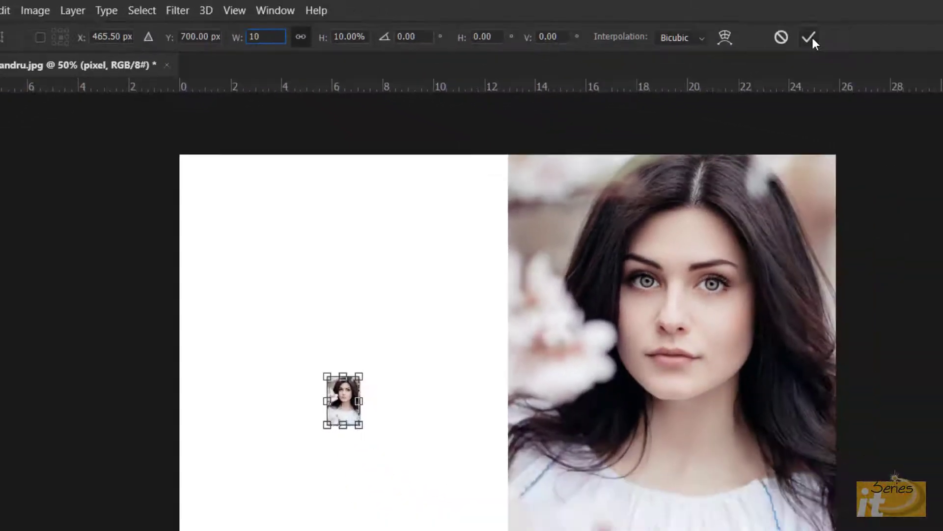
left_click(813, 38)
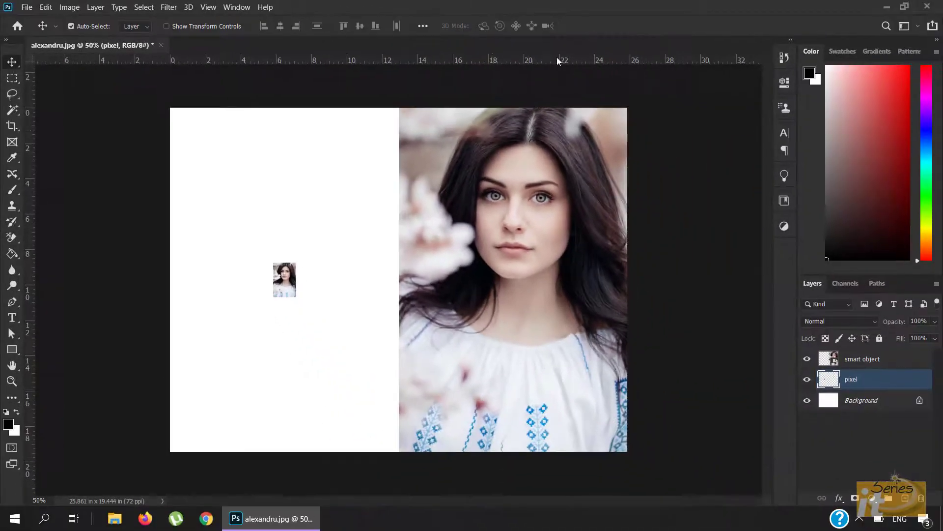
Scale the shrunken "pixel" layer proportionally up to 900% with Free Transform and apply it
left_click(328, 230)
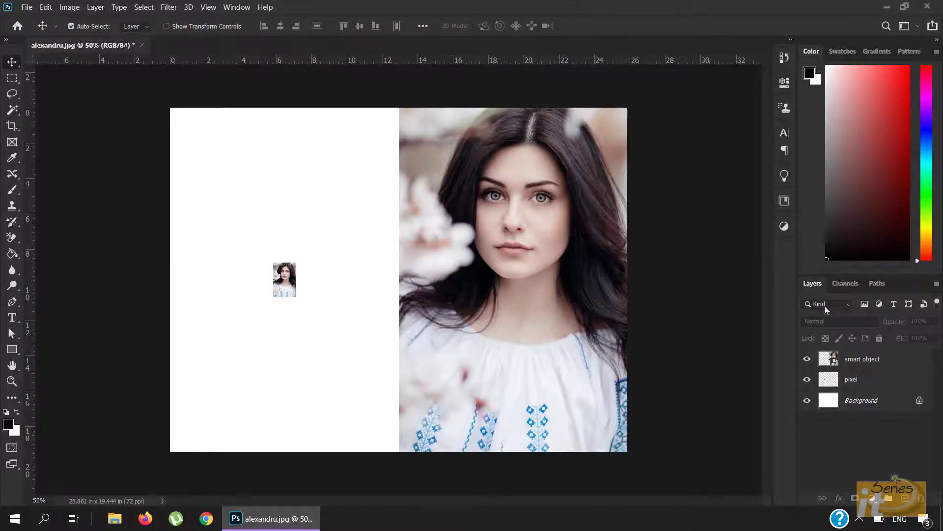
left_click(863, 382)
key("ctrl")
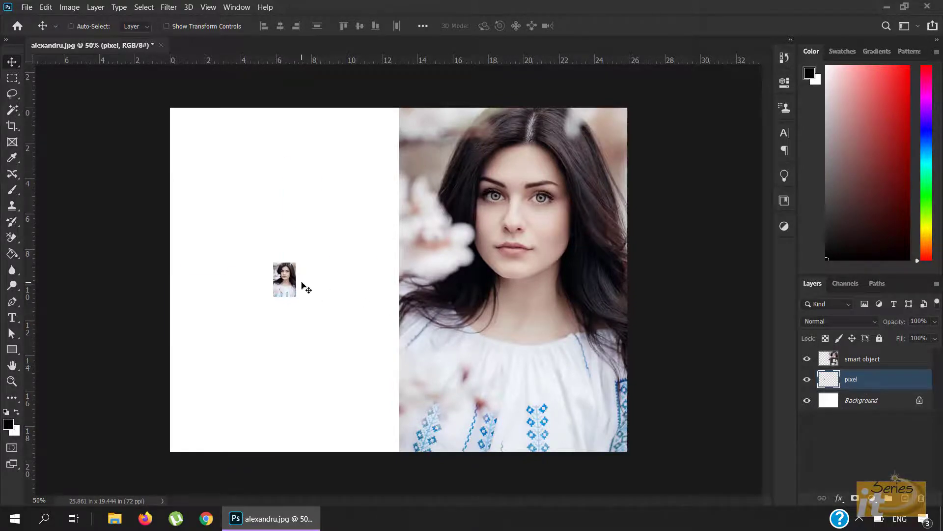
key("ctrl+t")
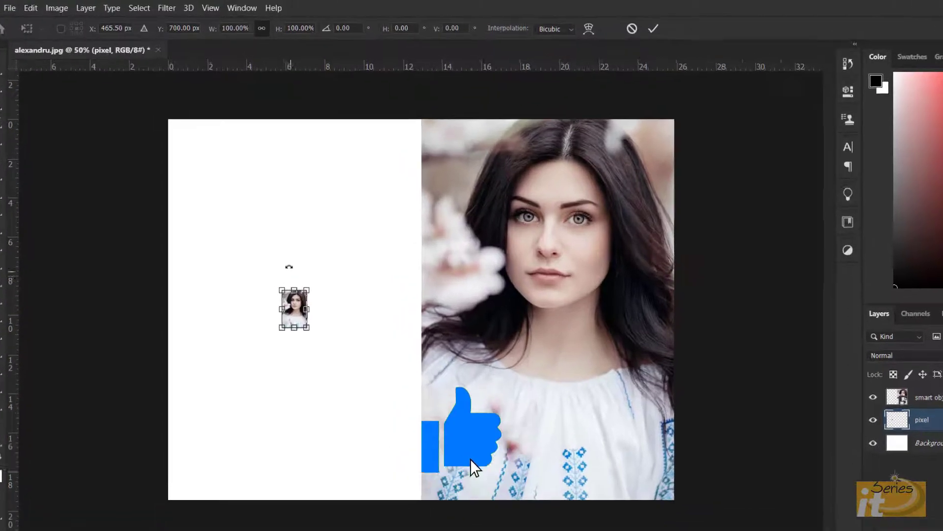
double_click(232, 28)
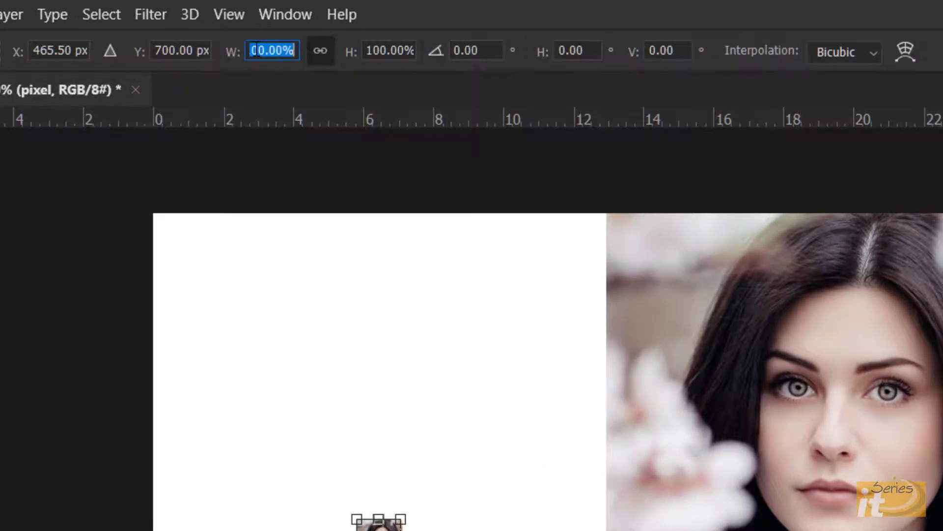
left_click(256, 50)
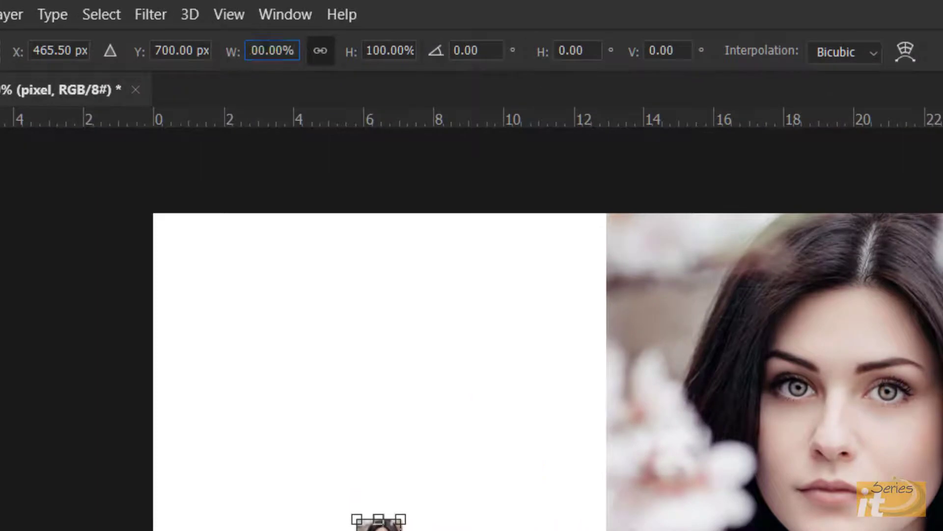
double_click(276, 50)
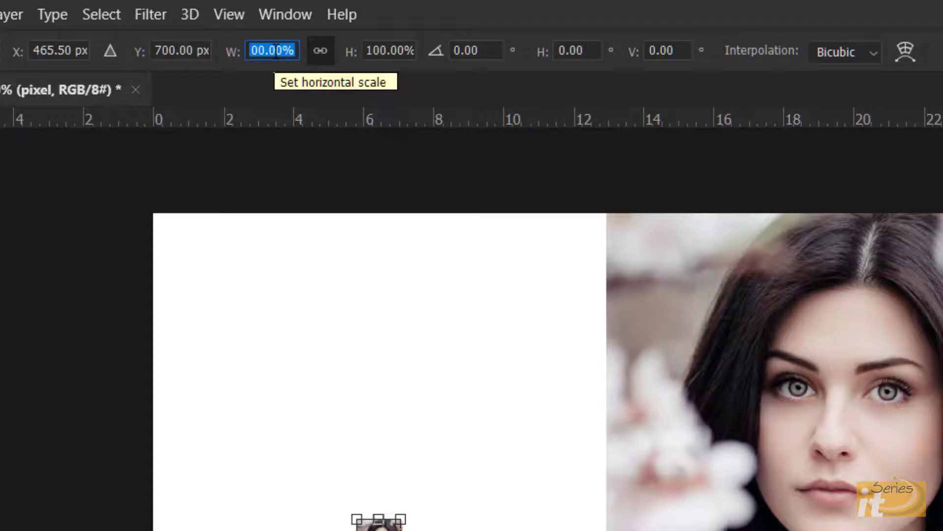
type("922")
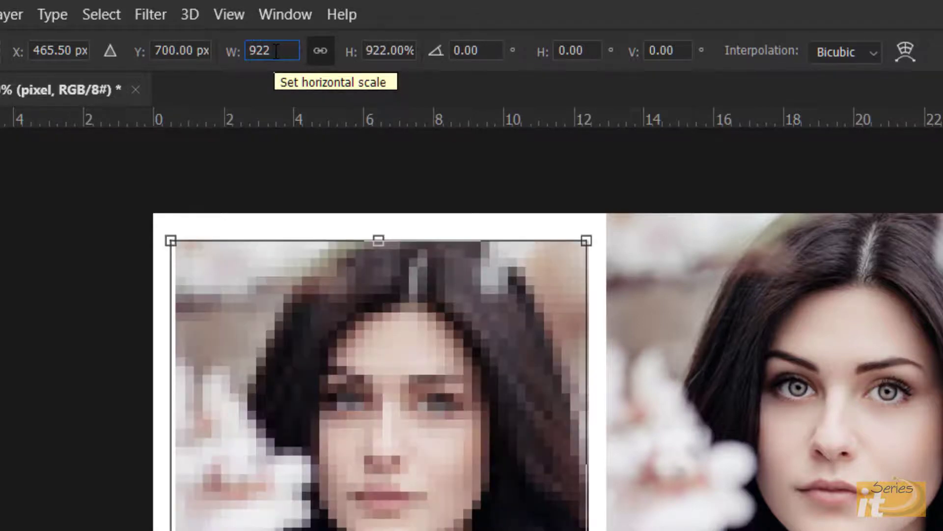
key("BackSpace")
key("BackSpace")
type("00")
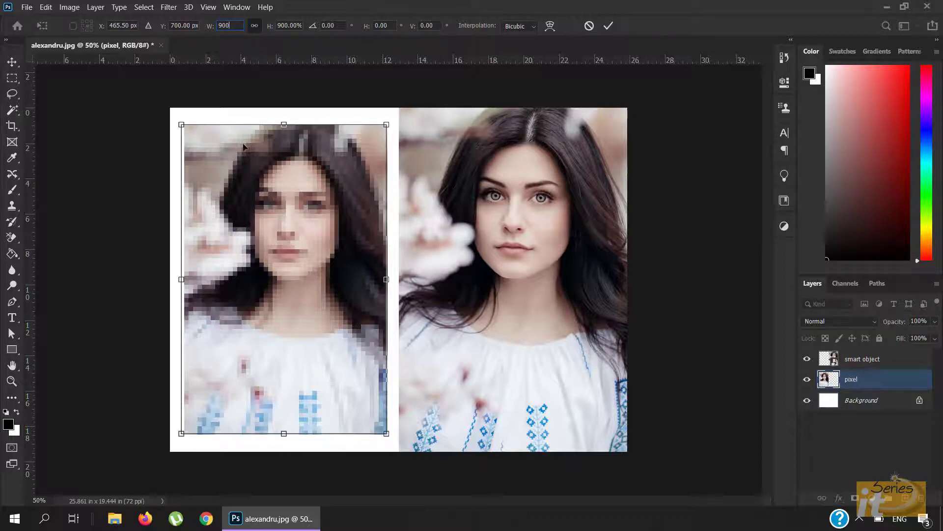
left_click(608, 27)
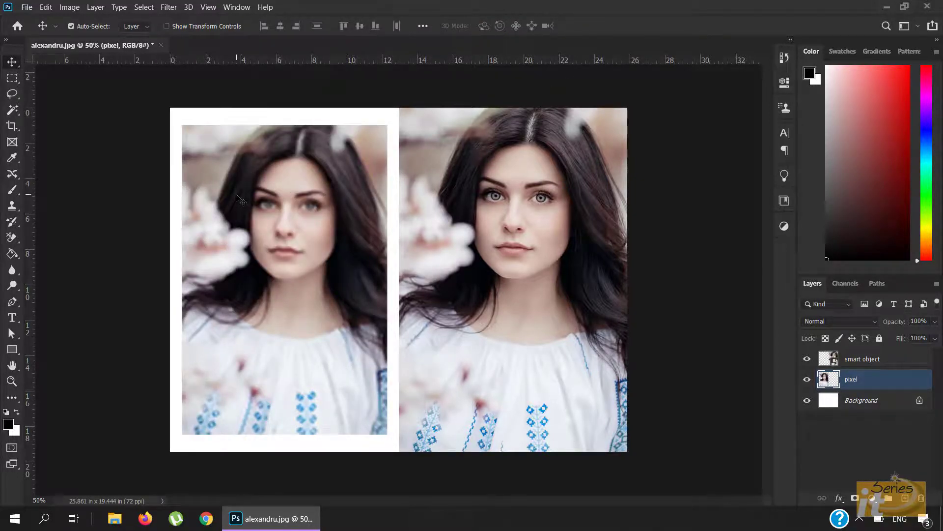
Scale the "smart object" layer proportionally down to 10% with Free Transform and apply it
left_click(503, 216)
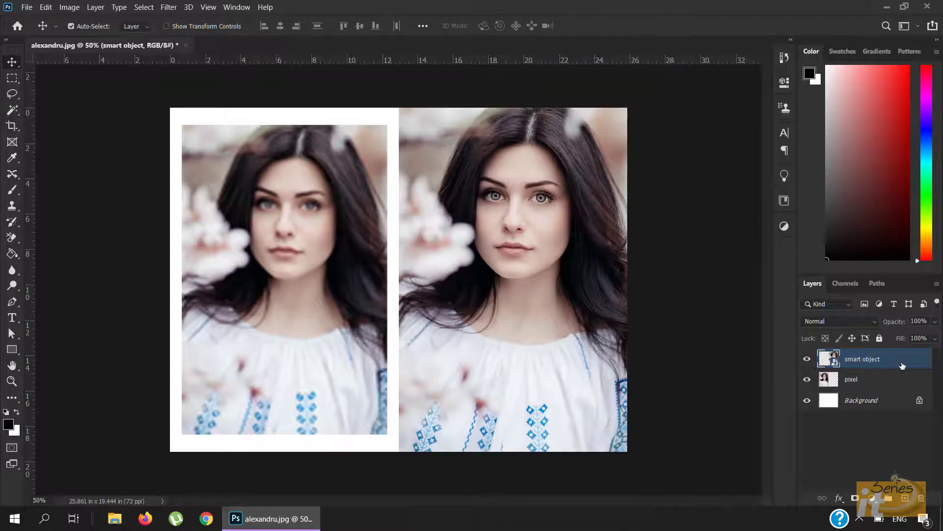
key("ctrl+t")
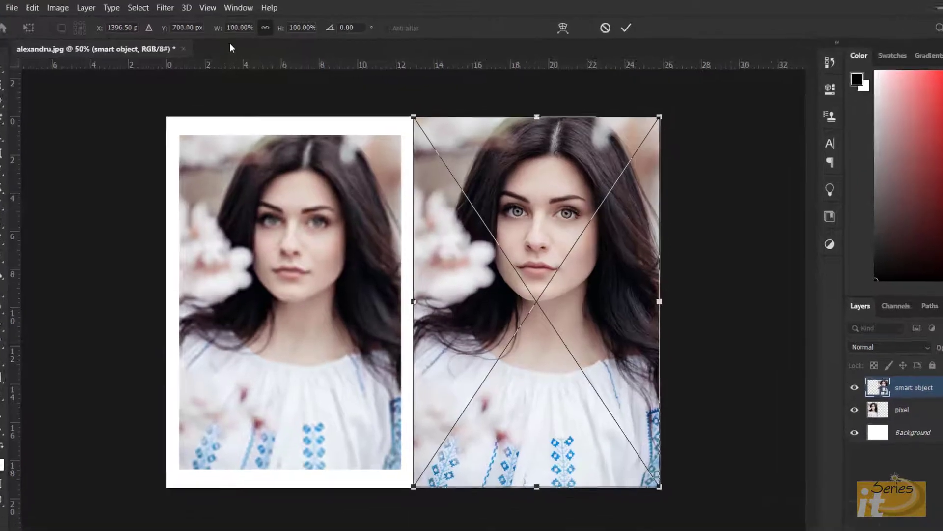
left_click(236, 25)
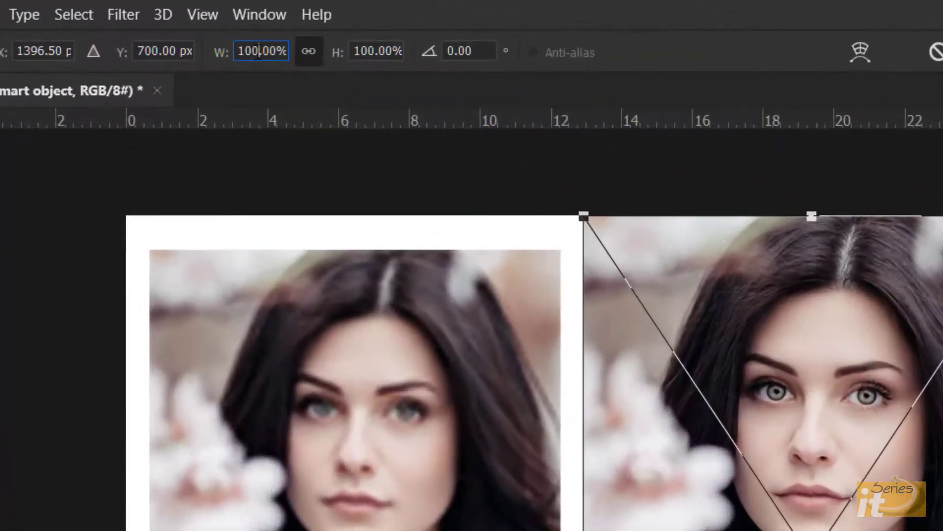
double_click(258, 51)
type("10")
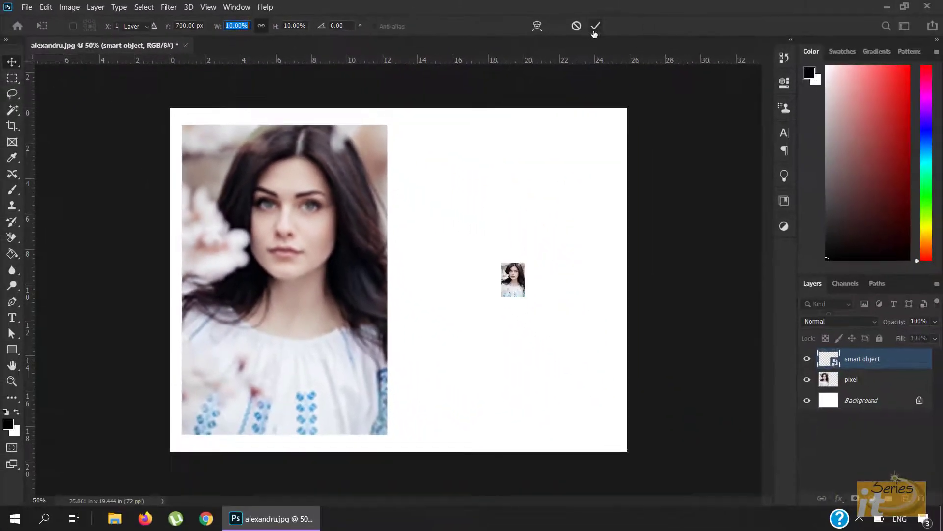
left_click(787, 38)
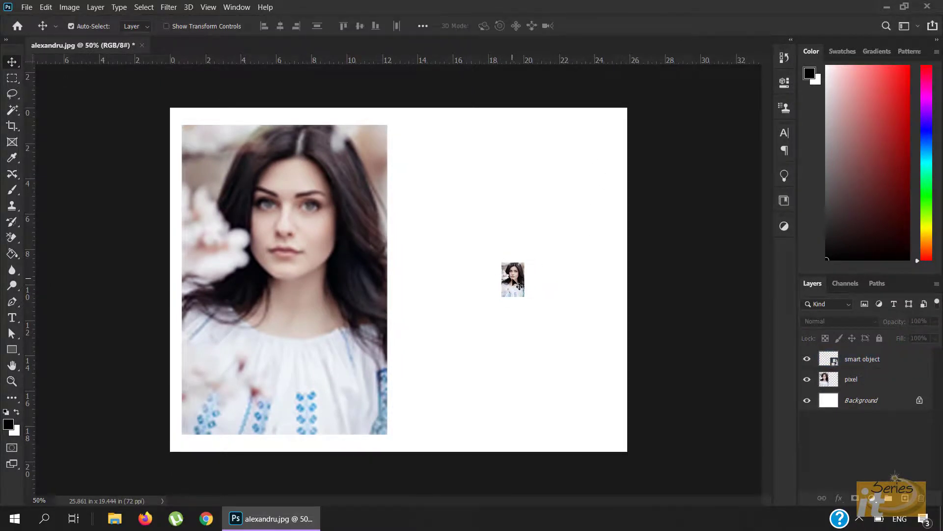
Scale the shrunken "smart object" layer proportionally back up to 100% with Free Transform and apply it
left_click(520, 287)
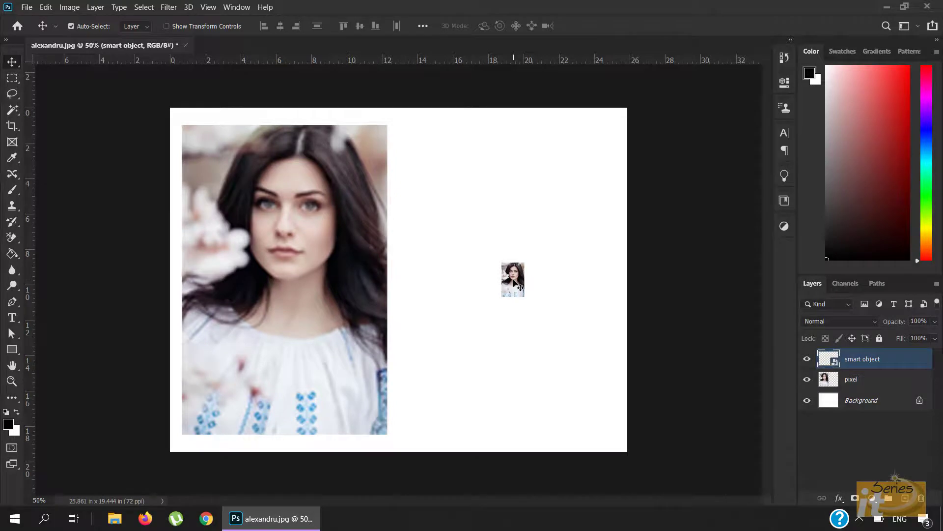
key("ctrl+t")
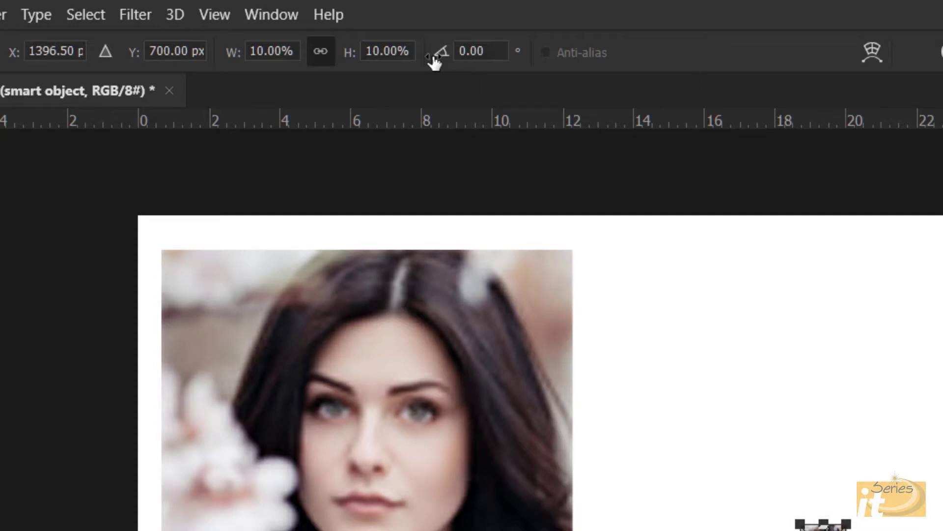
left_click(273, 51)
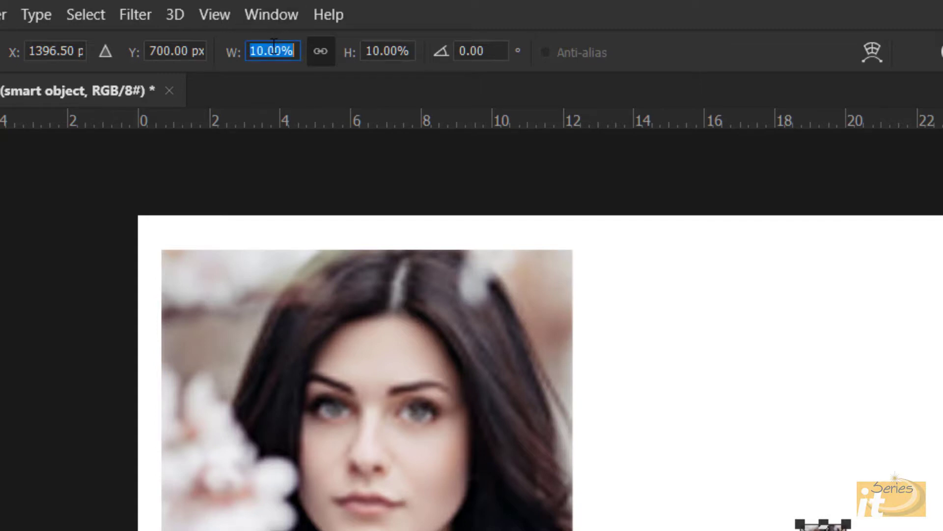
type("100")
key("Return")
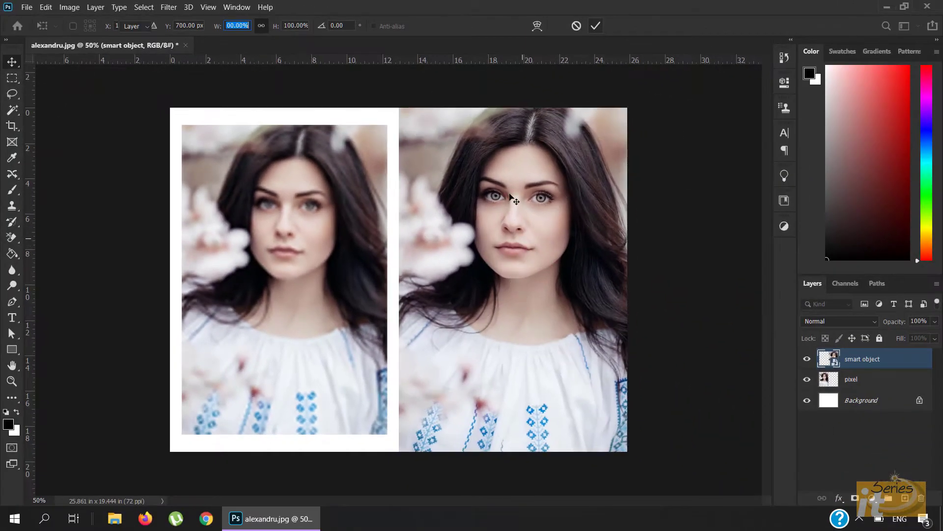
key("Return")
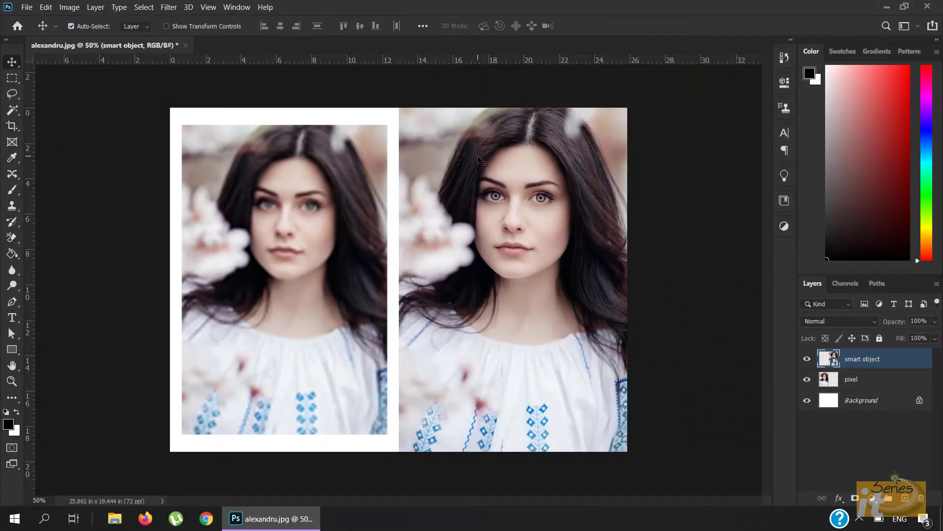